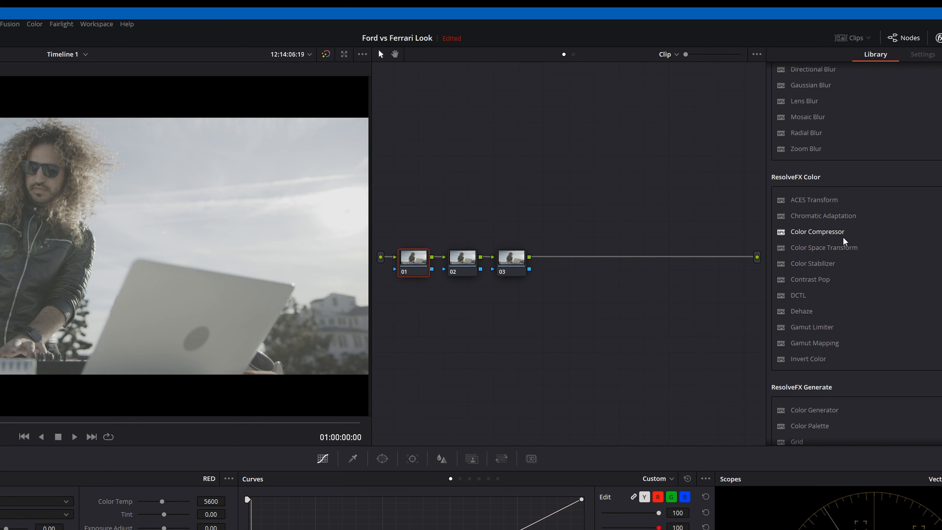
# Step: Apply the Color Space Transform effect to node 01 and set the clip's Camera Raw gamma curve to Linear
pyautogui.moveTo(846, 247); pyautogui.dragTo(416, 261)
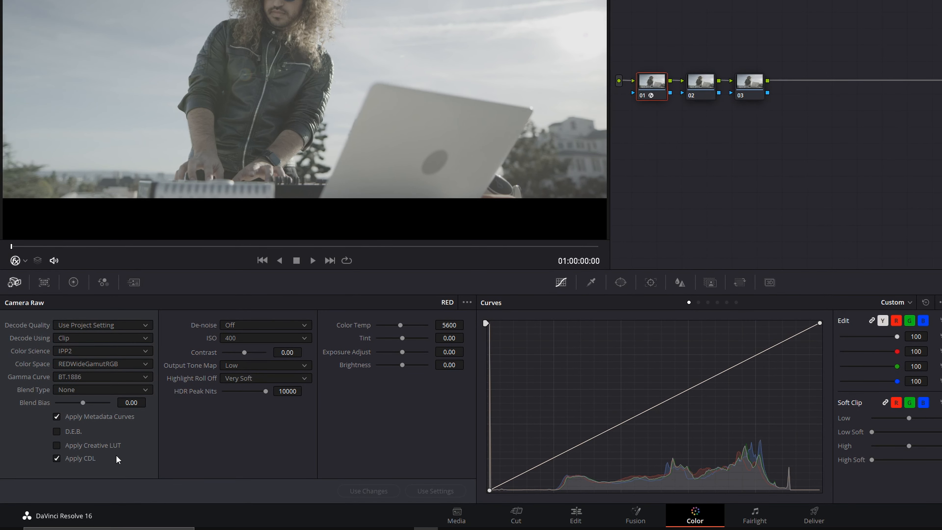
pyautogui.click(79, 377)
pyautogui.click(89, 416)
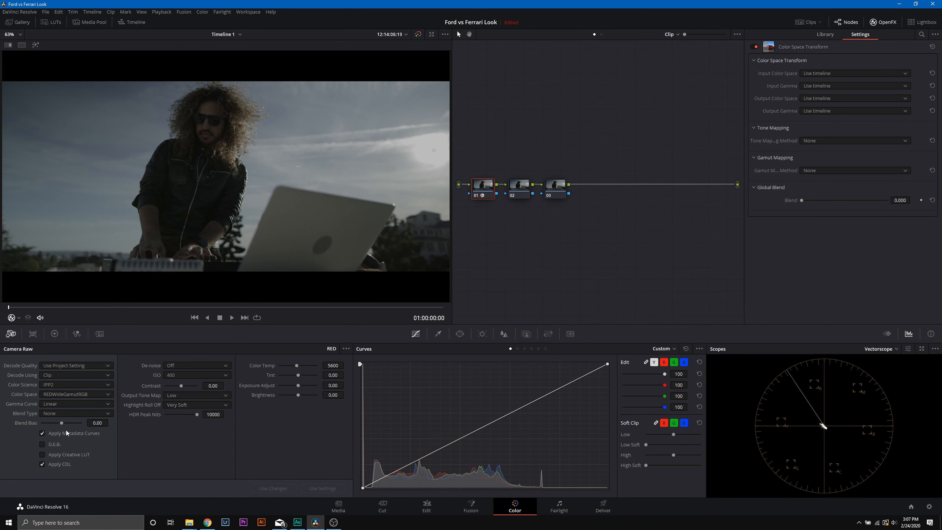
# Step: Configure node 01's Color Space Transform with REDWideGamutRGB and Linear as input, ARRI Alexa and ARRI LogC as output
pyautogui.click(829, 73)
pyautogui.scroll(-10, 829, 130)
pyautogui.click(829, 130)
pyautogui.click(829, 86)
pyautogui.click(829, 141)
pyautogui.click(829, 99)
pyautogui.click(827, 132)
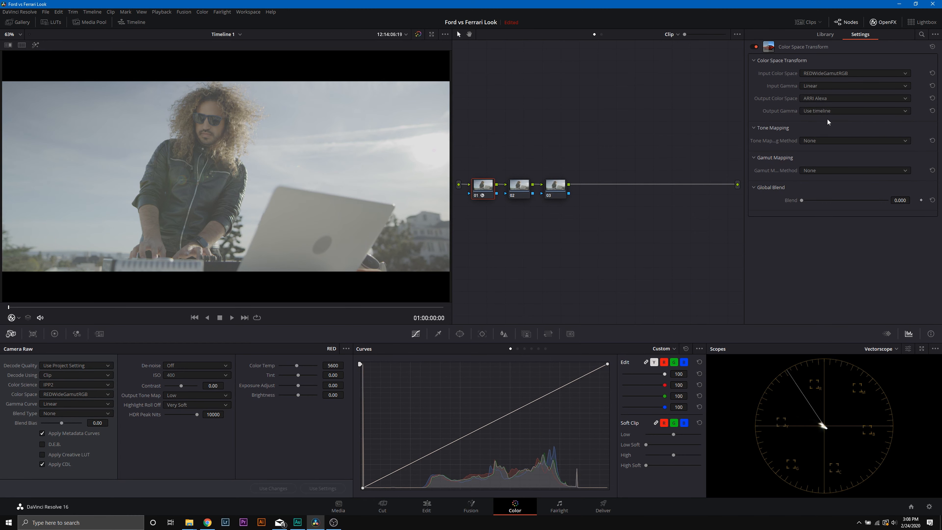
pyautogui.click(827, 112)
pyautogui.click(824, 152)
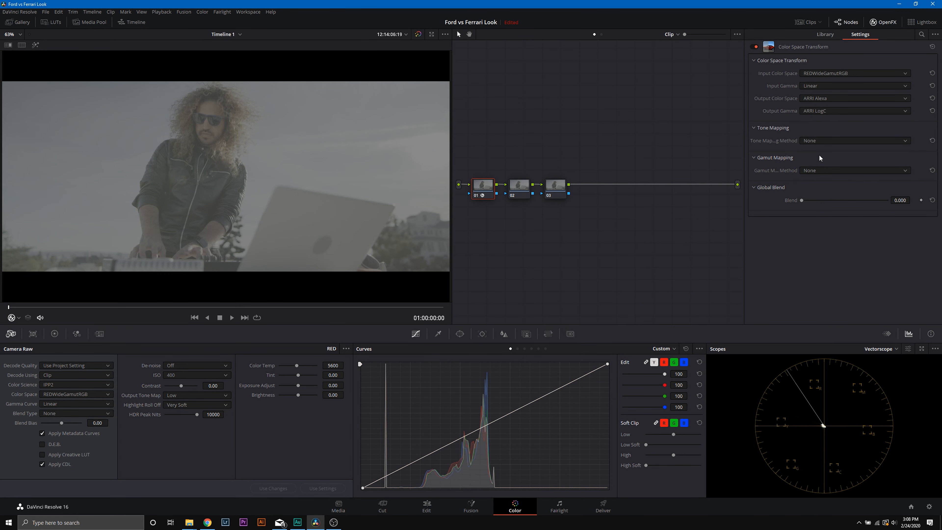
# Step: Apply a Color Space Transform to node 03 with ARRI Alexa as input color space and ARRI LogC as input gamma
pyautogui.click(558, 191)
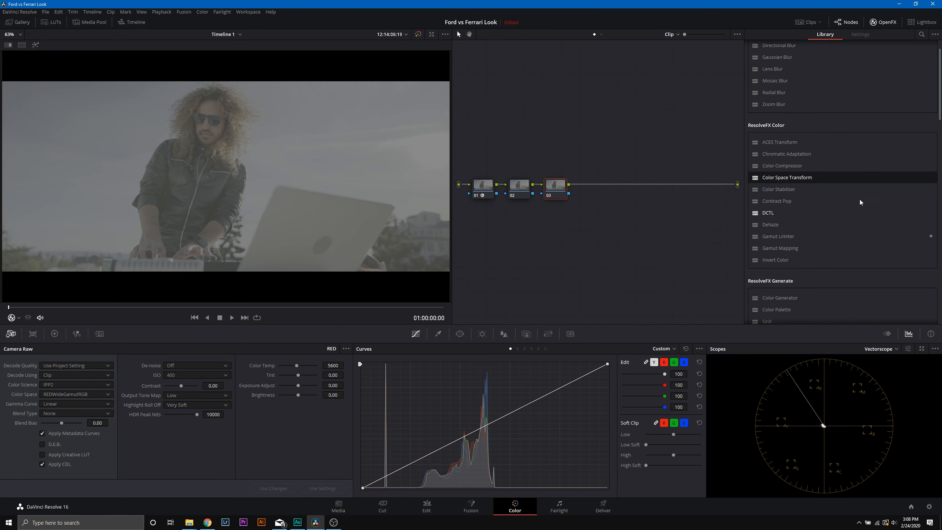
pyautogui.moveTo(816, 178); pyautogui.dragTo(556, 186)
pyautogui.click(827, 73)
pyautogui.click(827, 107)
pyautogui.click(826, 86)
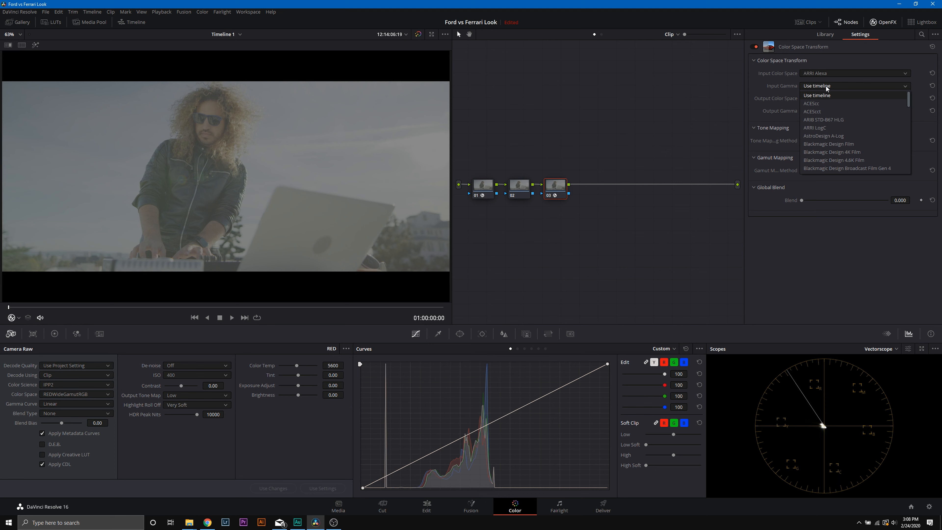
pyautogui.click(819, 126)
# Step: Set node 03's output color space and output gamma to Rec.709 and its tone mapping method to Luminance Mapping
pyautogui.click(821, 100)
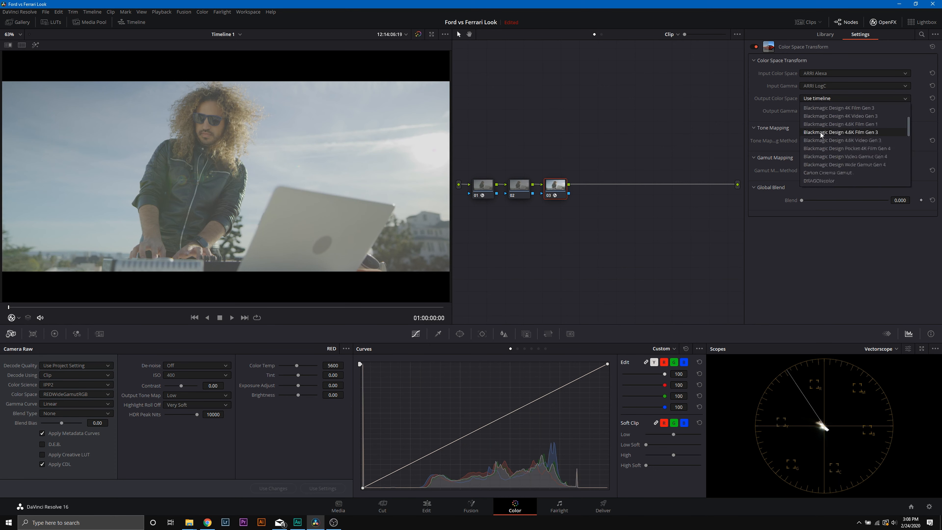
pyautogui.click(821, 164)
pyautogui.click(822, 111)
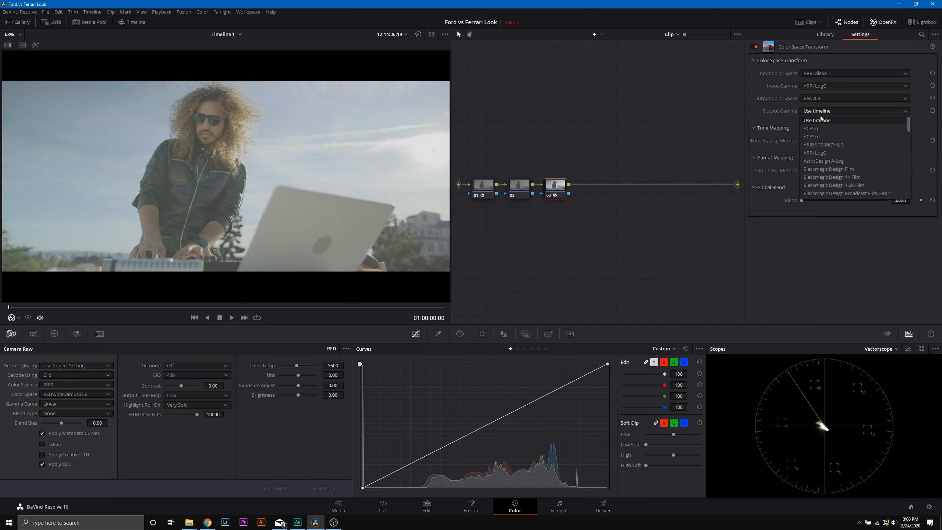
pyautogui.scroll(-3, 822, 166)
pyautogui.click(822, 166)
pyautogui.click(823, 111)
pyautogui.scroll(-3, 826, 169)
pyautogui.click(822, 137)
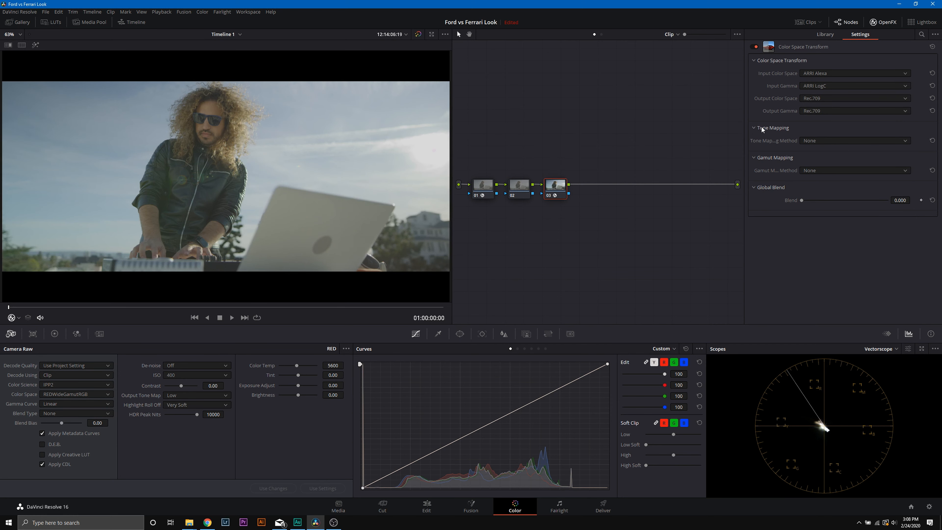
pyautogui.click(815, 140)
pyautogui.click(830, 166)
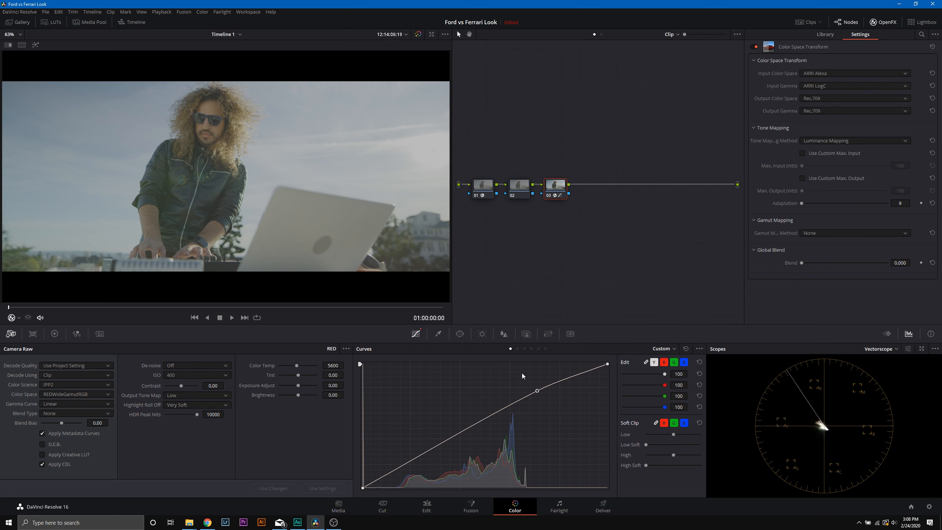
# Step: Try an S-shaped contrast curve on node 02 by raising the highlights and lowering the shadows
pyautogui.click(519, 185)
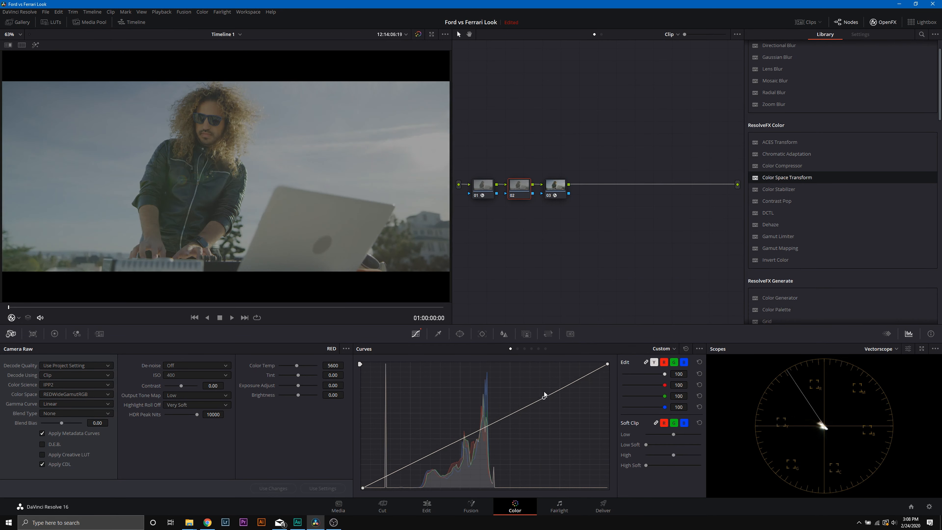
pyautogui.moveTo(544, 391); pyautogui.dragTo(543, 372)
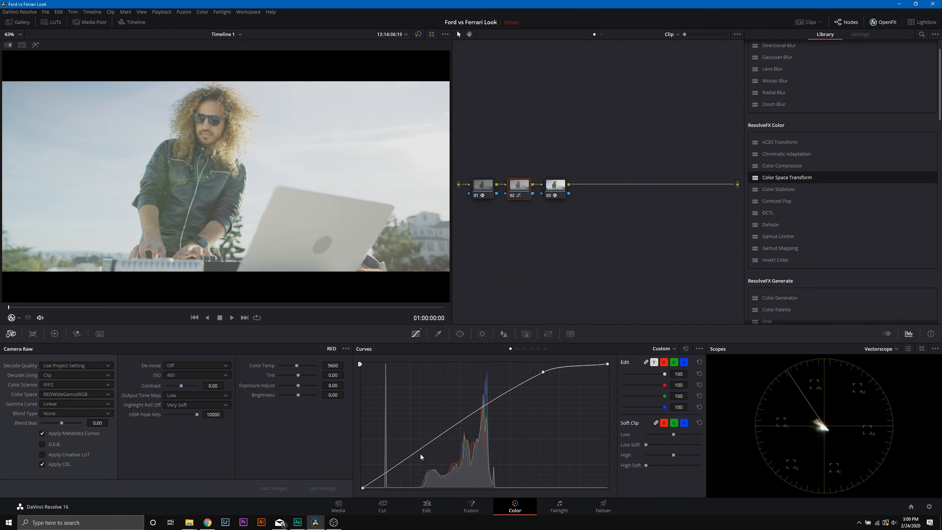
pyautogui.moveTo(420, 453); pyautogui.dragTo(422, 464)
# Step: Reset node 02's grade
pyautogui.click(555, 185)
pyautogui.rightClick(517, 192)
pyautogui.click(520, 184)
pyautogui.rightClick(521, 183)
pyautogui.click(530, 189)
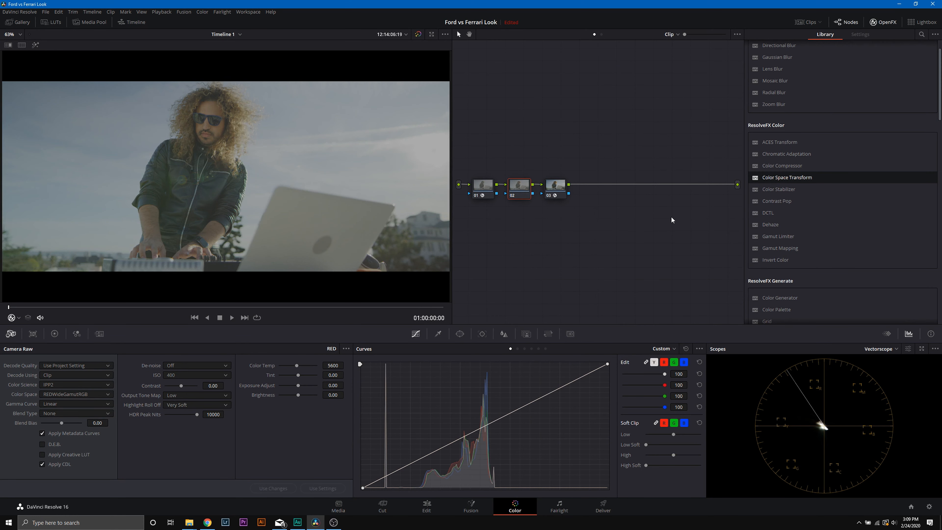
# Step: Hide the effects library, pull node 02's curve black and white points inward, and shape the curve into a gentle S
pyautogui.click(882, 22)
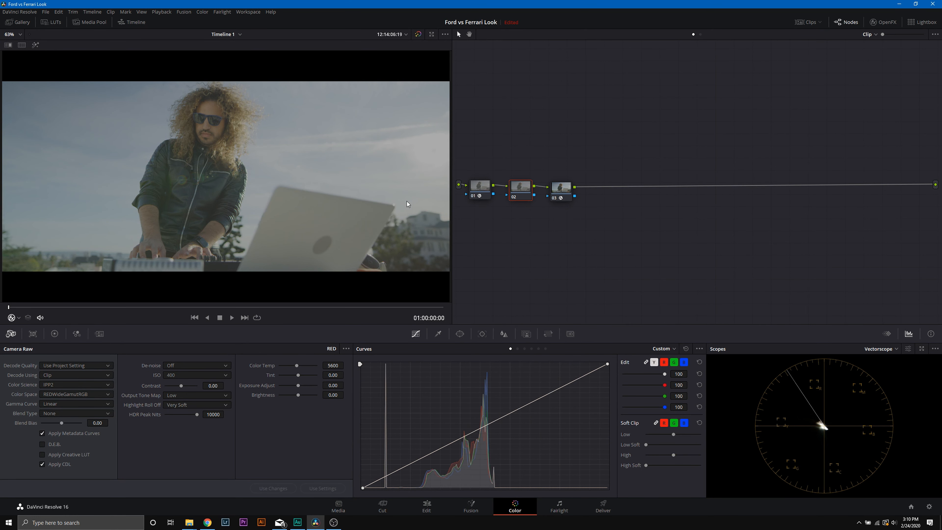
pyautogui.moveTo(363, 487); pyautogui.dragTo(401, 487)
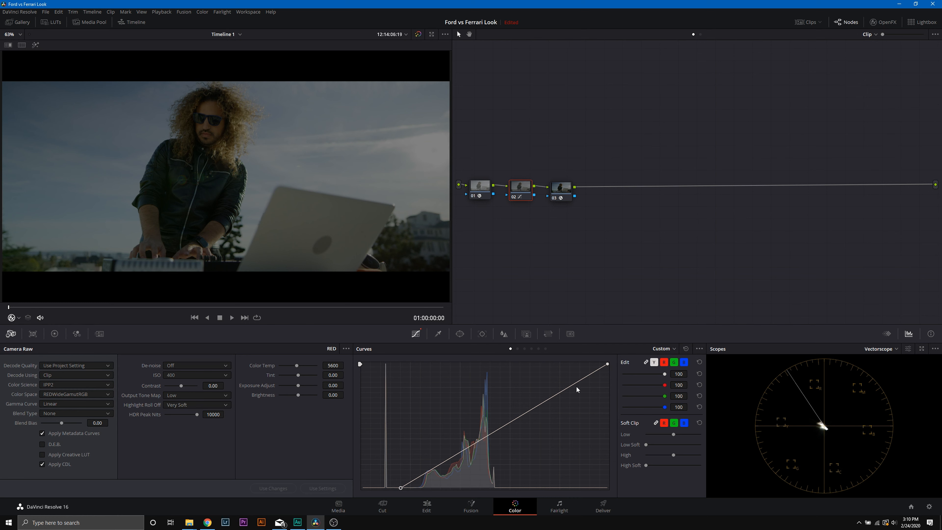
pyautogui.moveTo(607, 364); pyautogui.dragTo(530, 380)
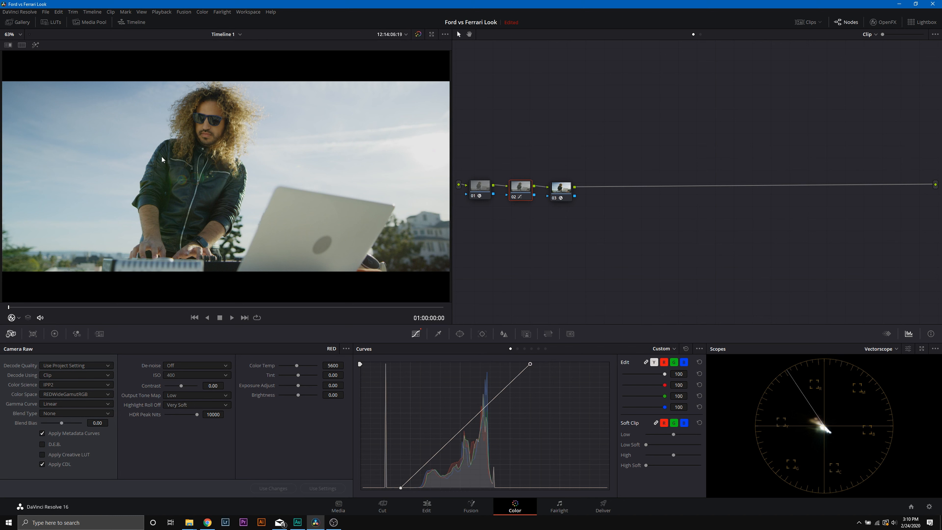
pyautogui.moveTo(429, 461); pyautogui.dragTo(429, 468)
pyautogui.moveTo(487, 405); pyautogui.dragTo(488, 398)
# Step: Set node 02's saturation to 62.80 and midtone detail to 82.50, checking the node with the viewer's highlight mode
pyautogui.click(54, 333)
pyautogui.moveTo(301, 489); pyautogui.dragTo(312, 488)
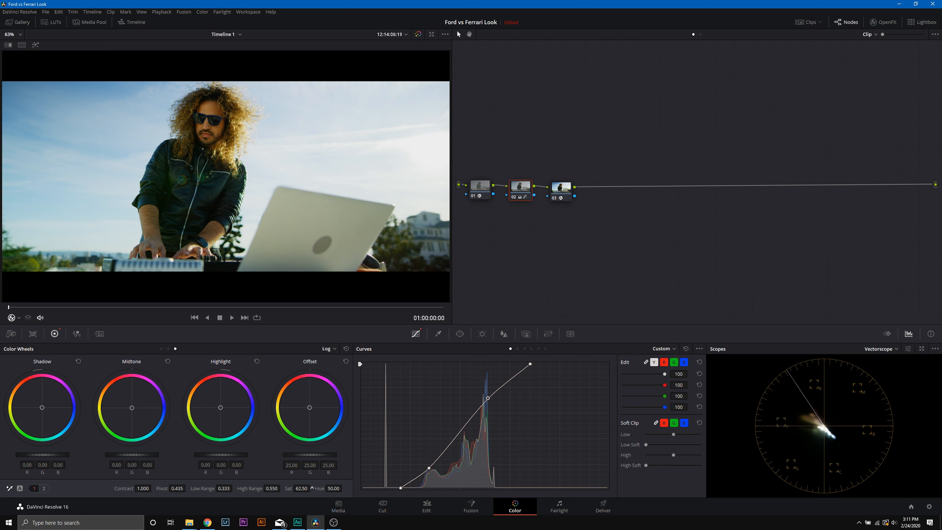
pyautogui.click(44, 488)
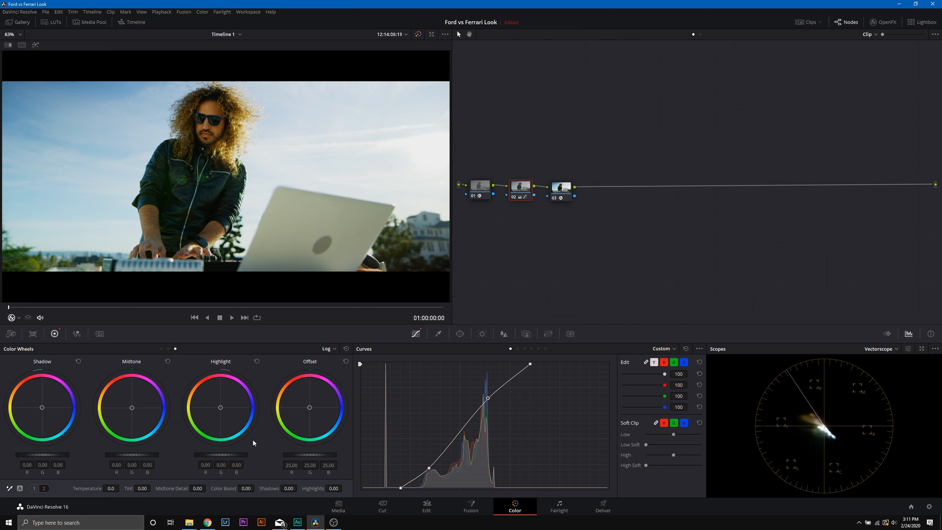
pyautogui.moveTo(197, 489); pyautogui.dragTo(259, 488)
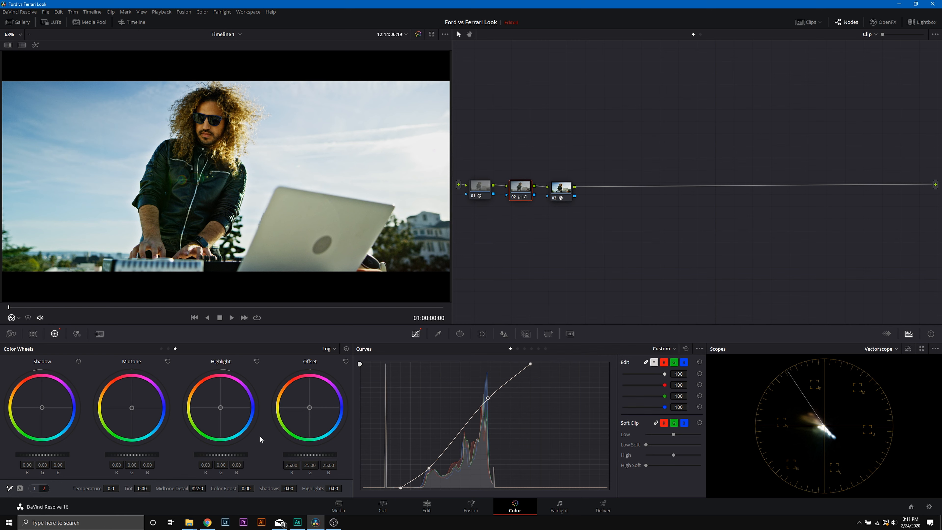
pyautogui.click(38, 43)
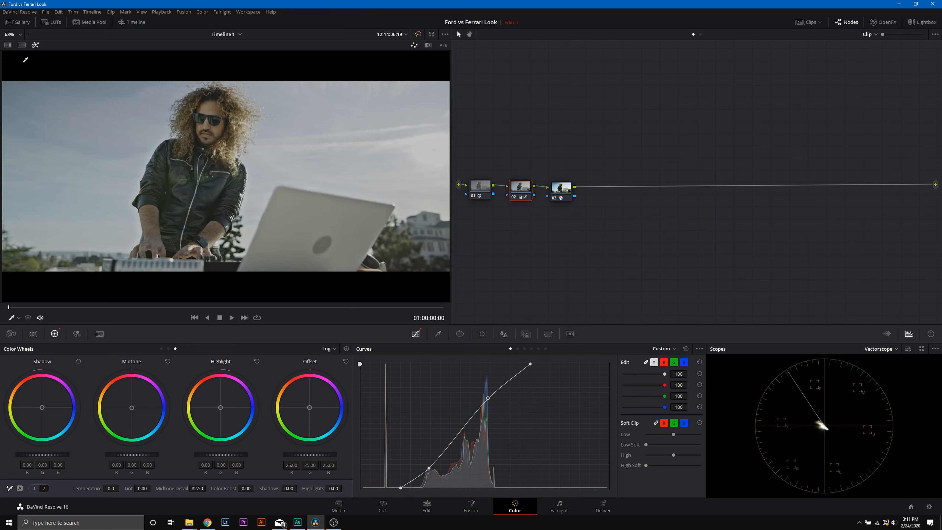
pyautogui.click(35, 44)
# Step: With node 03 selected, check the image in the CIE Chromaticity scope and in the Waveform scope
pyautogui.click(571, 190)
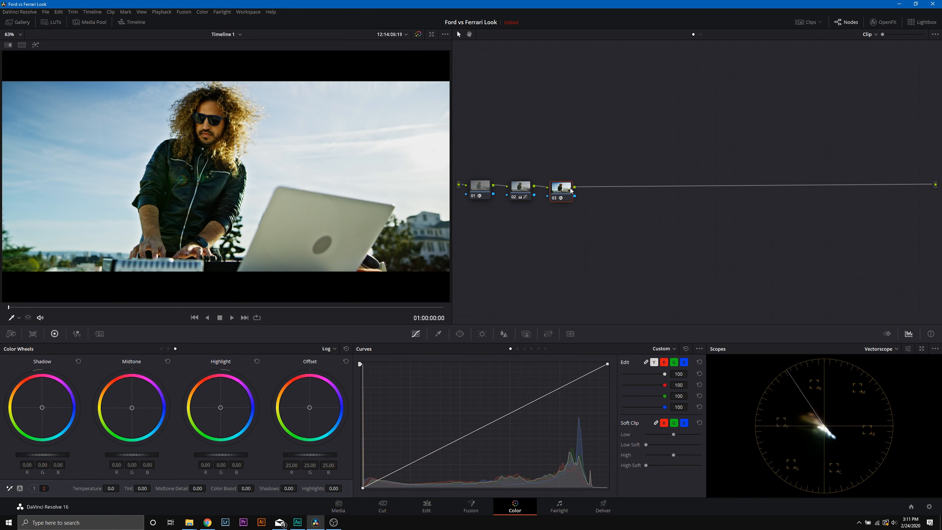
pyautogui.click(883, 350)
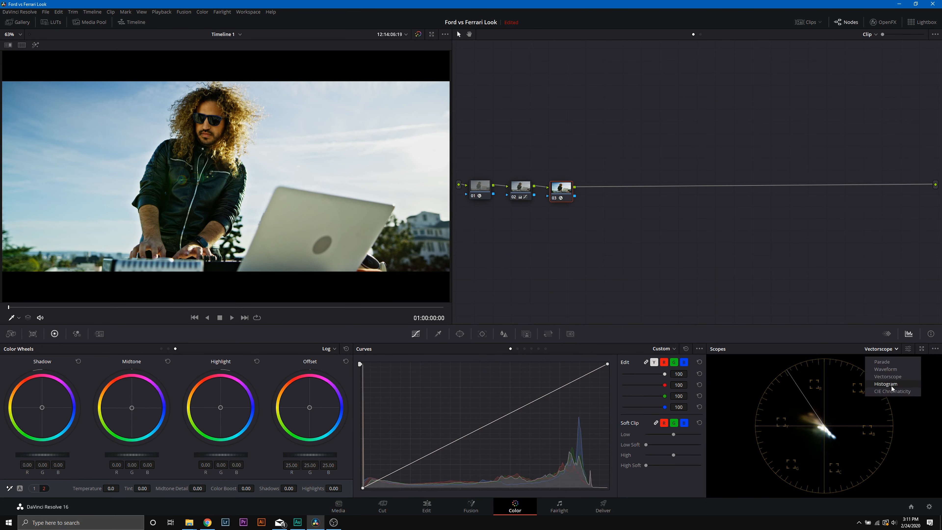
pyautogui.click(889, 389)
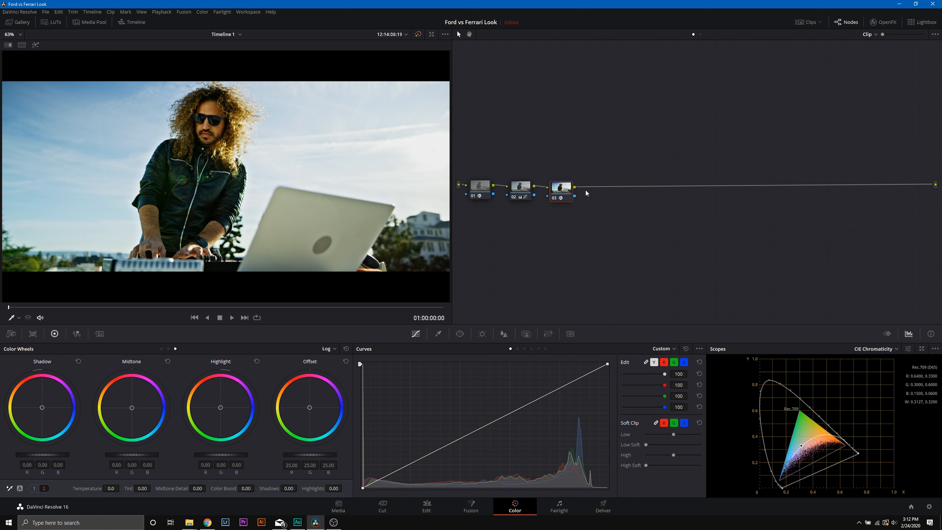
pyautogui.click(876, 350)
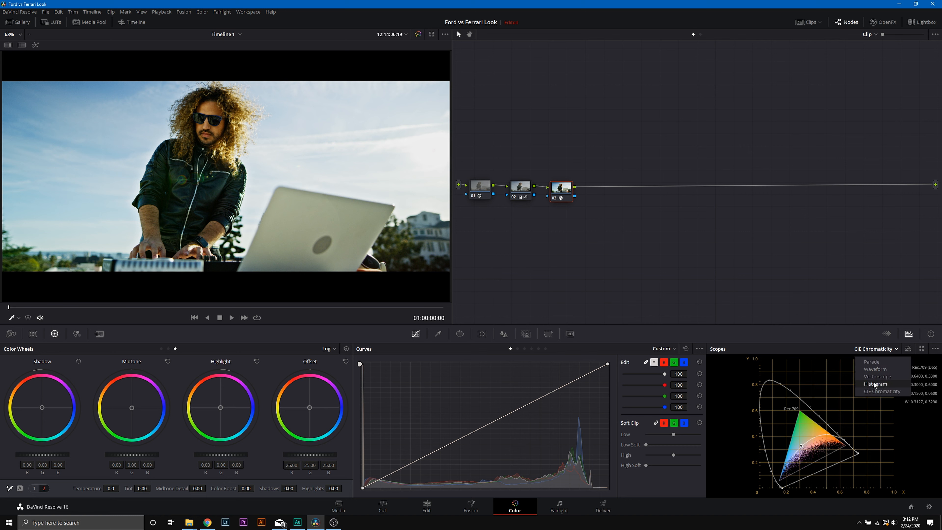
pyautogui.click(875, 368)
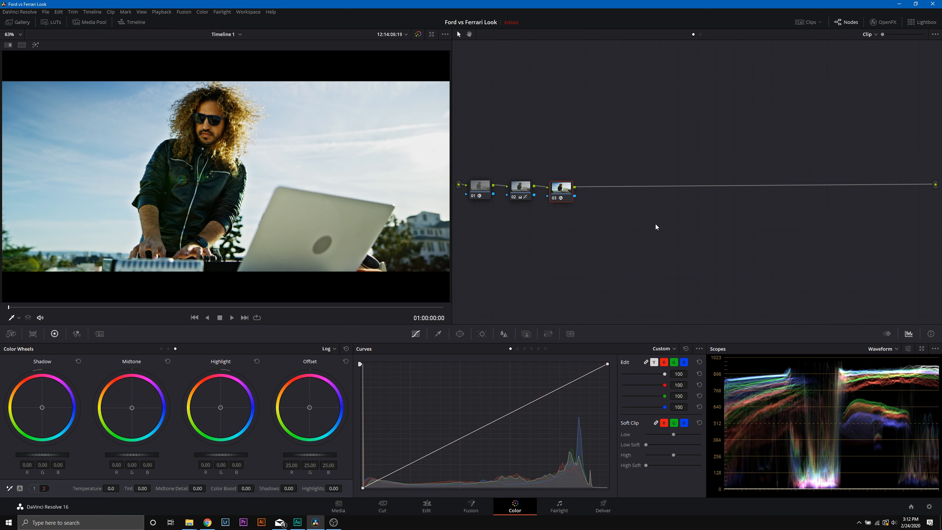
# Step: Add a serial node after node 03 and line up both nodes with the rest of the chain
pyautogui.rightClick(565, 196)
pyautogui.moveTo(597, 230)
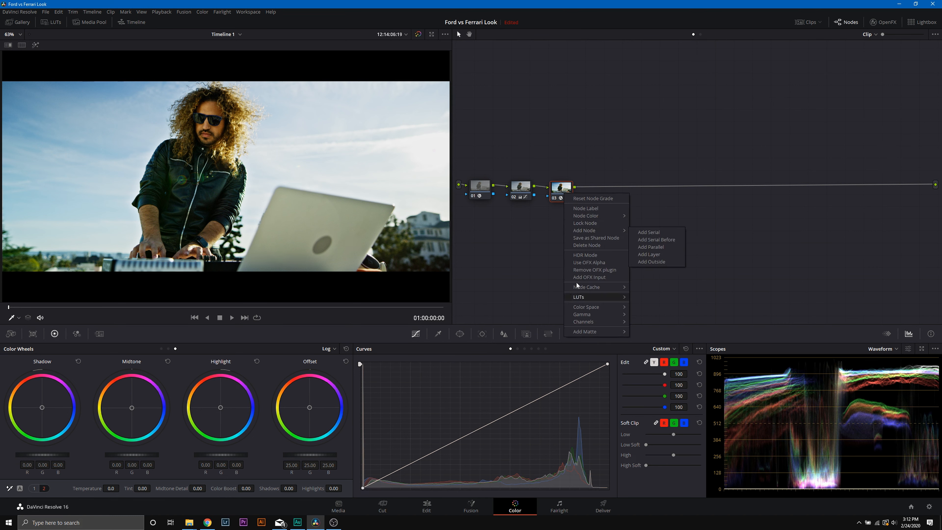
pyautogui.click(648, 231)
pyautogui.moveTo(561, 188); pyautogui.dragTo(556, 187)
pyautogui.moveTo(602, 189); pyautogui.dragTo(592, 187)
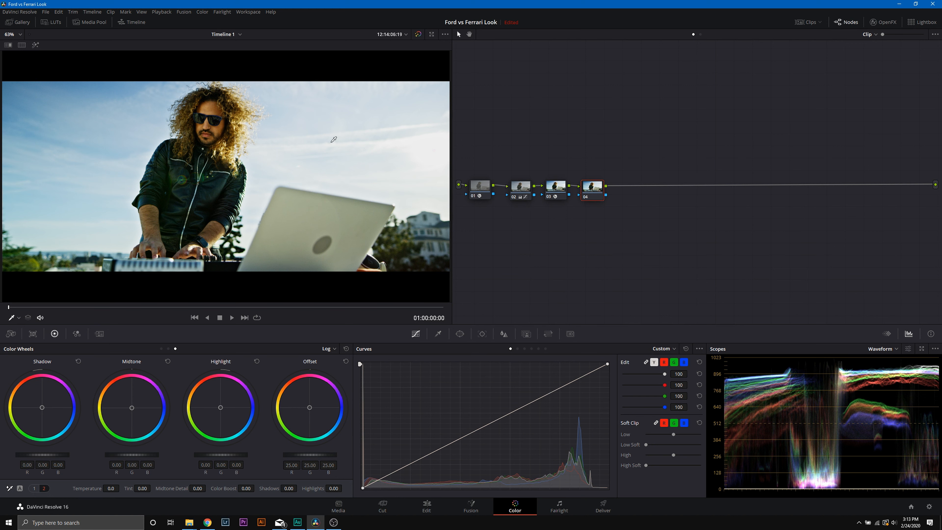
# Step: Switch the scope to Vectorscope and sample the man's forehead skin tone with the HSL qualifier on node 04
pyautogui.click(881, 348)
pyautogui.click(888, 377)
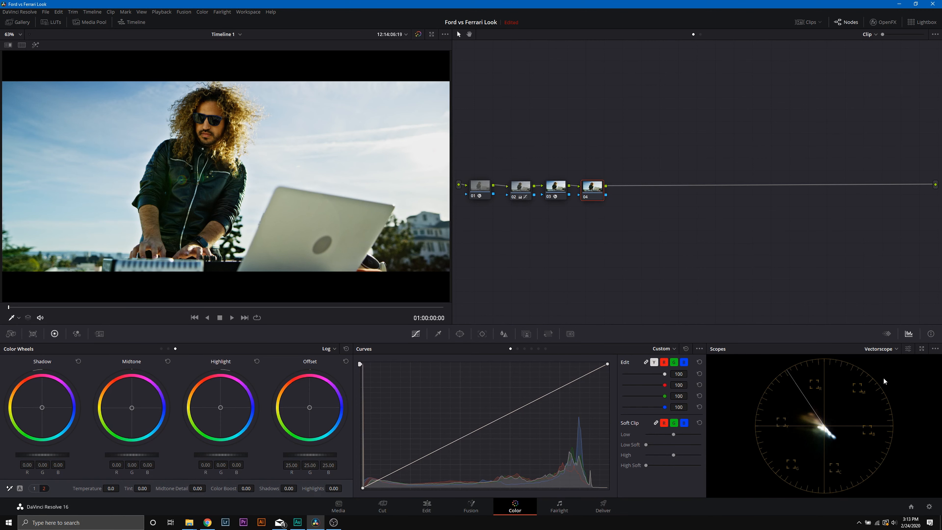
pyautogui.click(438, 333)
pyautogui.click(630, 382)
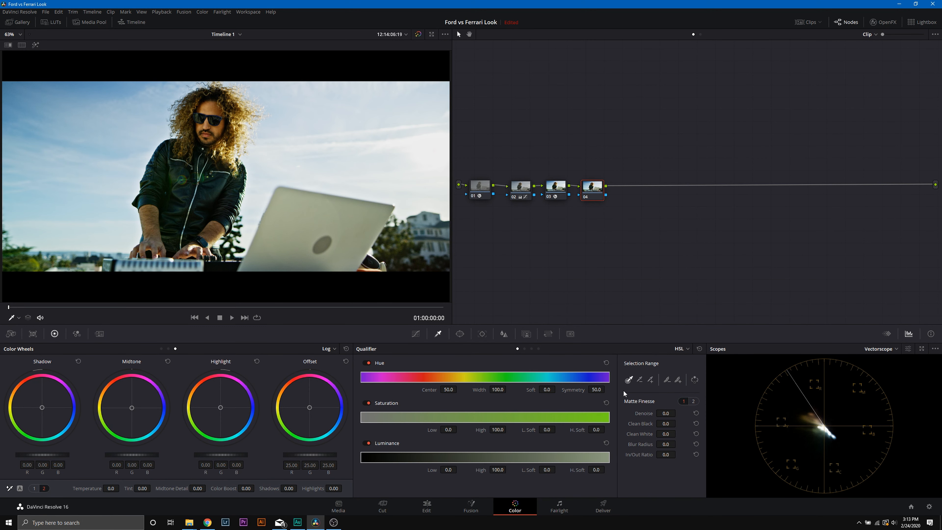
pyautogui.click(211, 106)
# Step: Highlight node 04's selection in the viewer, add the man's hand to the key, and raise the matte's denoise
pyautogui.click(35, 45)
pyautogui.click(650, 379)
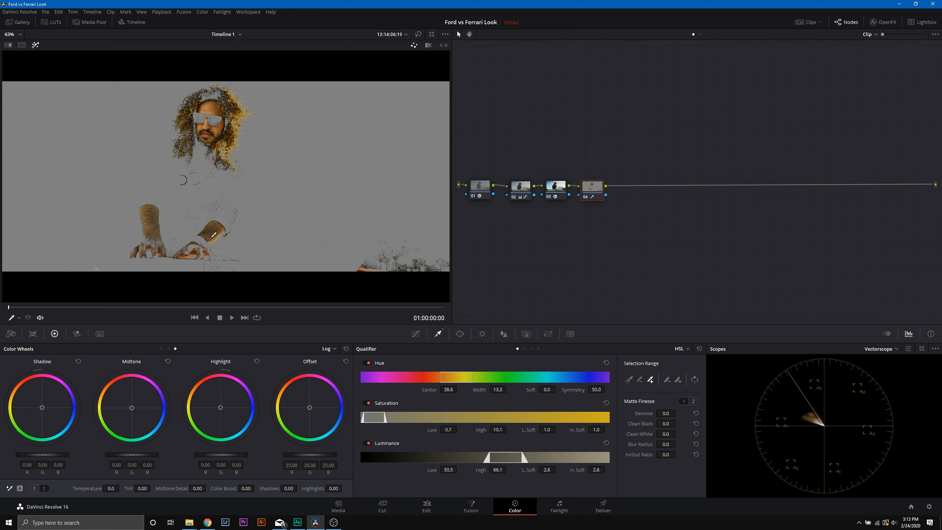
pyautogui.click(150, 242)
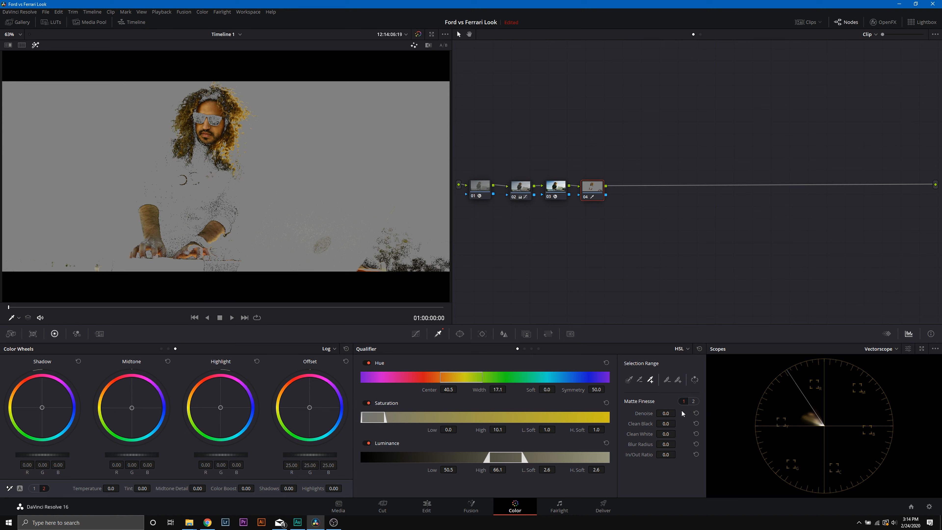
pyautogui.moveTo(666, 413); pyautogui.dragTo(678, 412)
# Step: Add a circular window to node 04, fitted tightly around the man's face with softness 0 at pan about 49.1, tilt about 52.8
pyautogui.click(460, 333)
pyautogui.click(370, 403)
pyautogui.moveTo(234, 206); pyautogui.dragTo(217, 149)
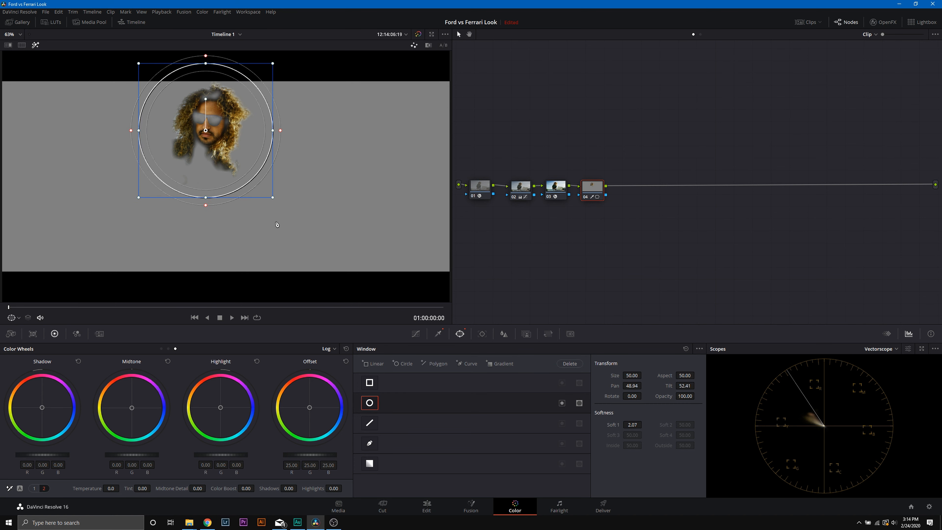
pyautogui.moveTo(272, 202); pyautogui.dragTo(236, 173)
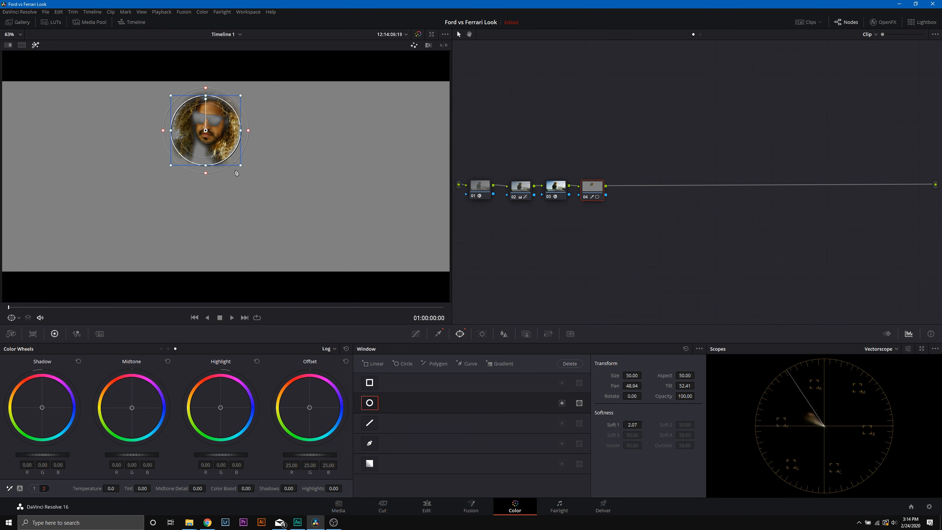
pyautogui.moveTo(248, 130); pyautogui.dragTo(213, 128)
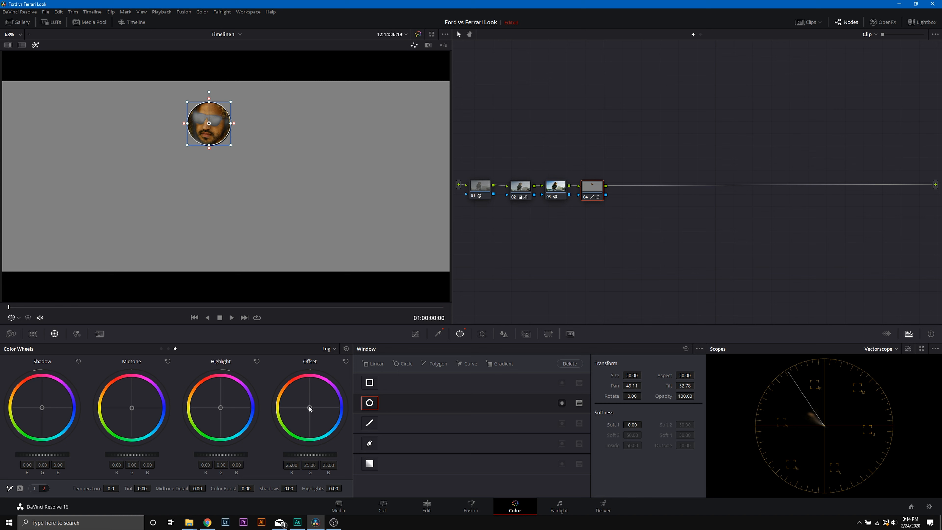
# Step: Push node 04's Offset wheel slightly toward red-orange, to about 30.4 red, 23.5 green and 23.6 blue
pyautogui.moveTo(310, 407); pyautogui.dragTo(309, 404)
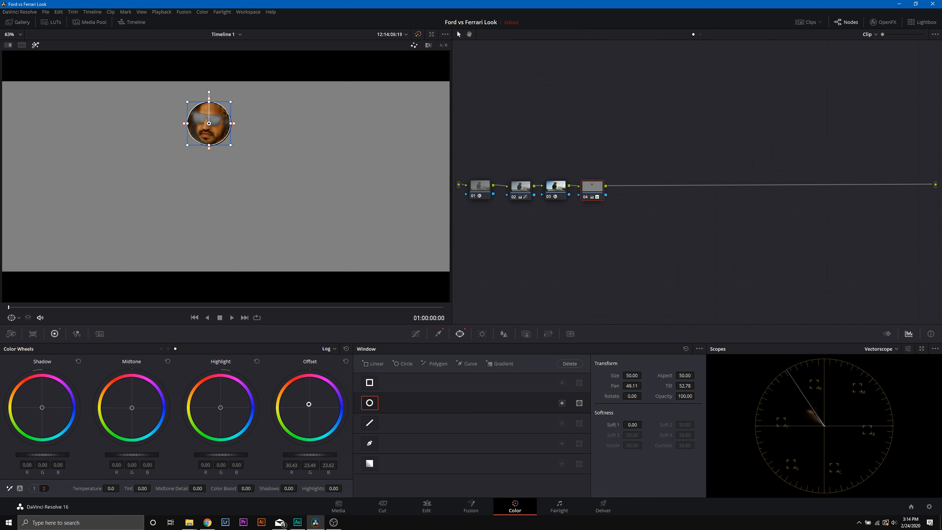